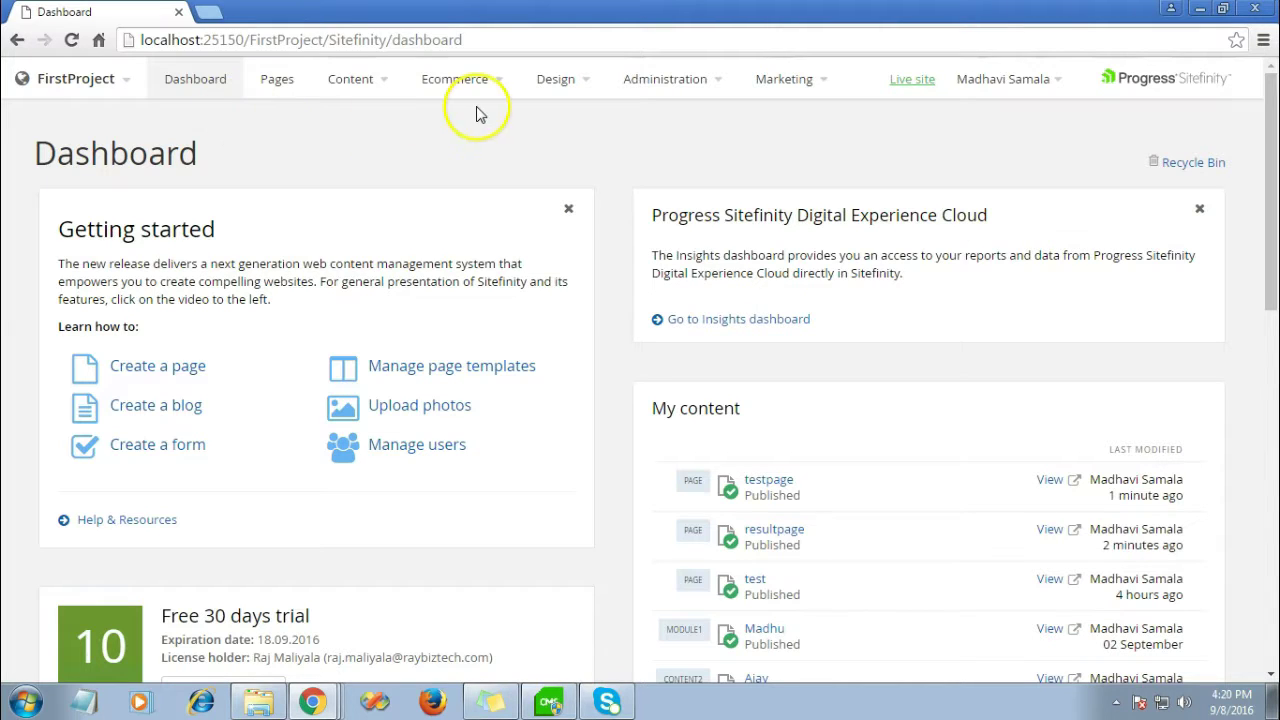
Go to Content > Blogs, start a new blog and enter the title SitefinityBlog.
left_click(388, 92)
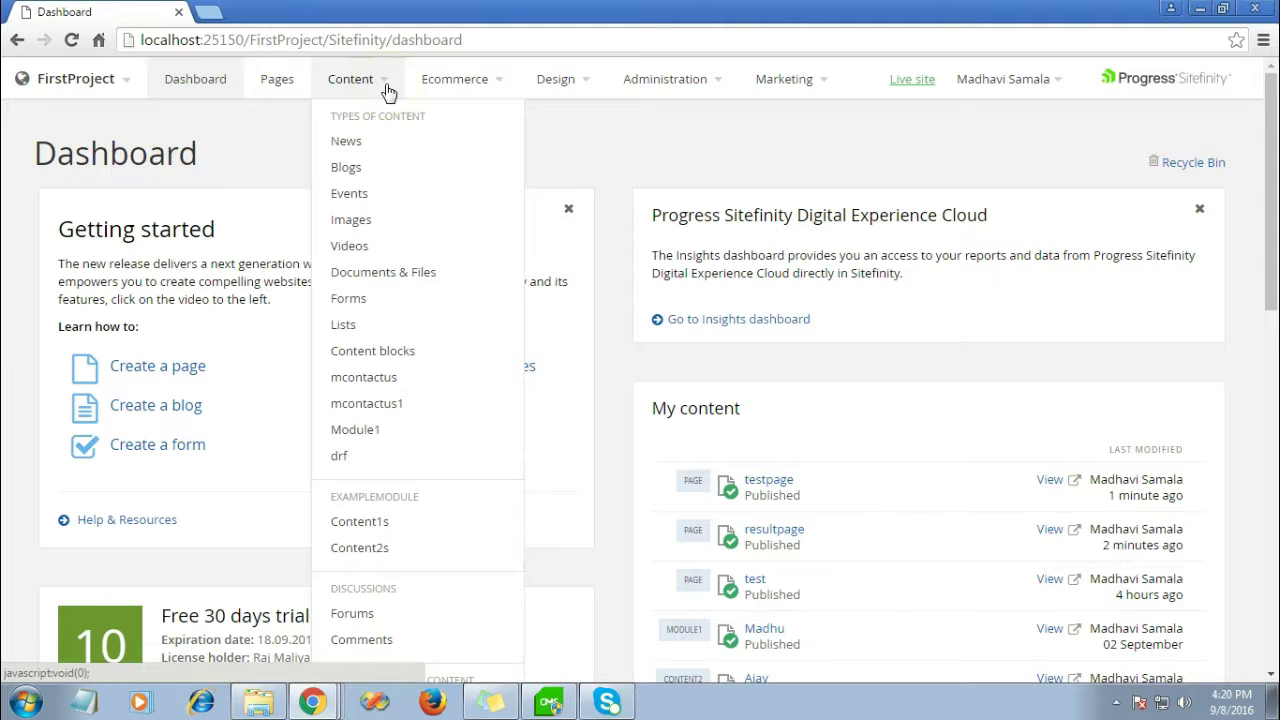
left_click(348, 171)
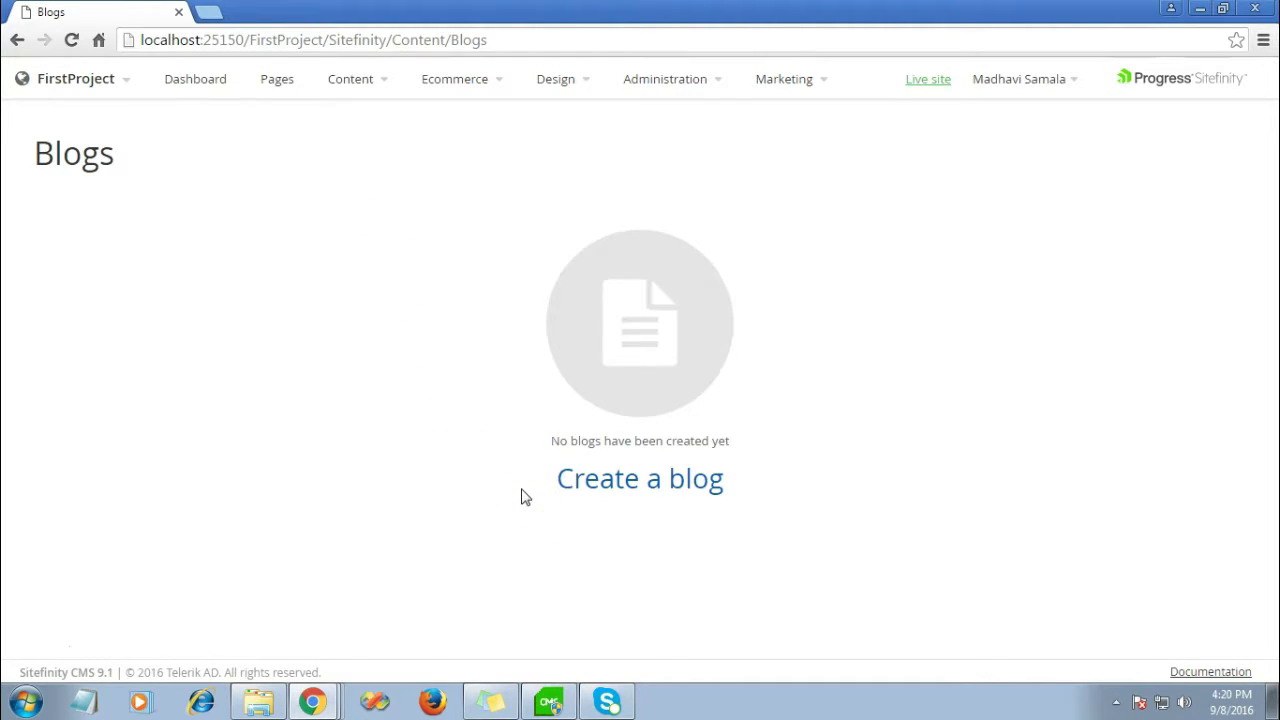
left_click(620, 486)
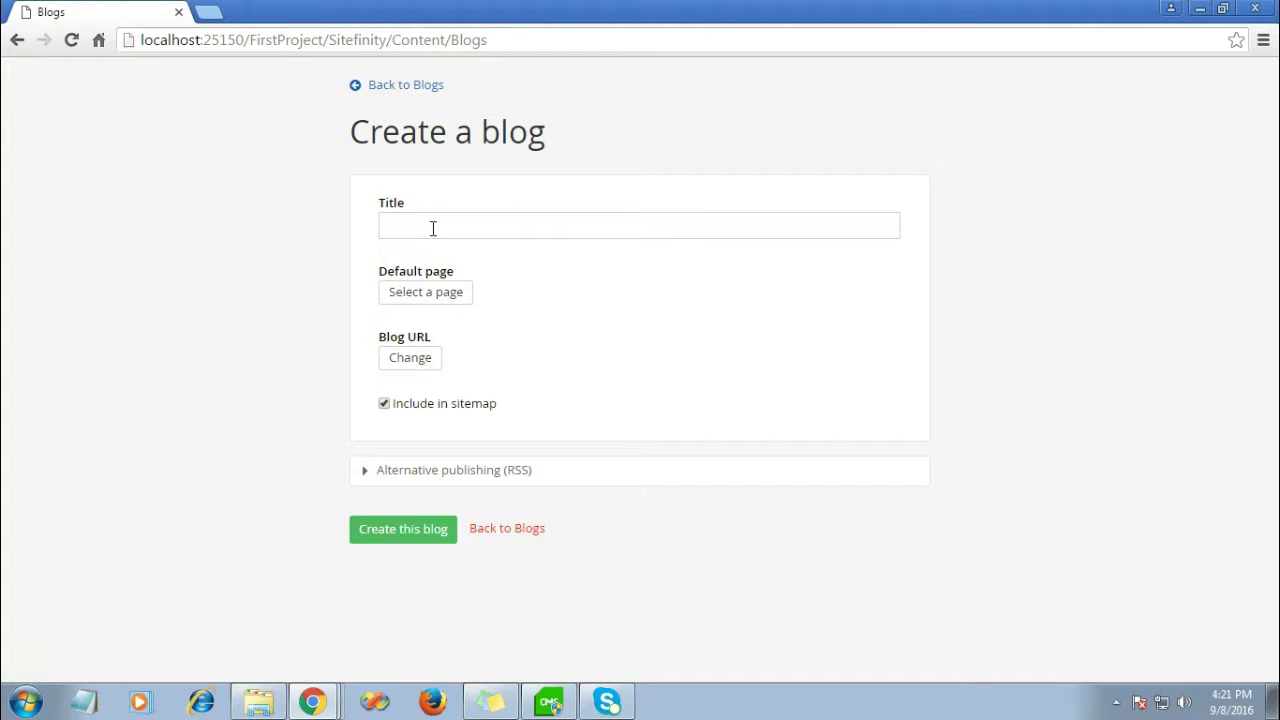
type("Si")
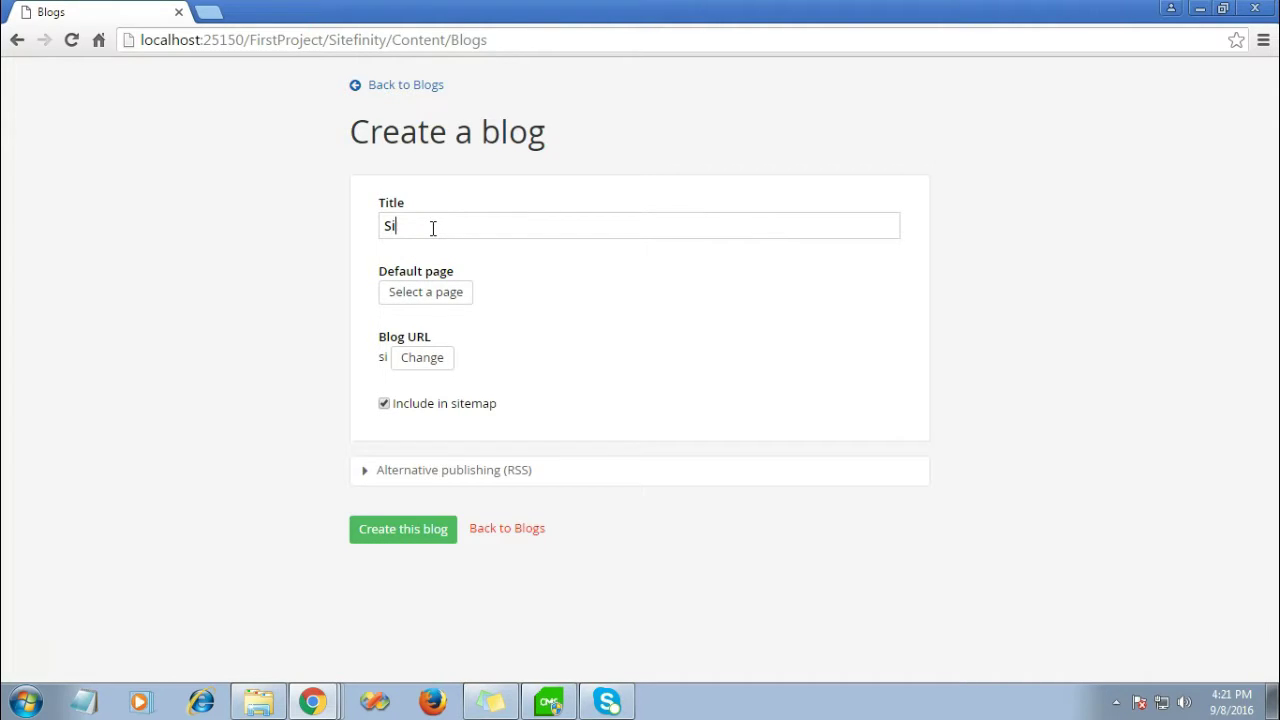
type("tefinity")
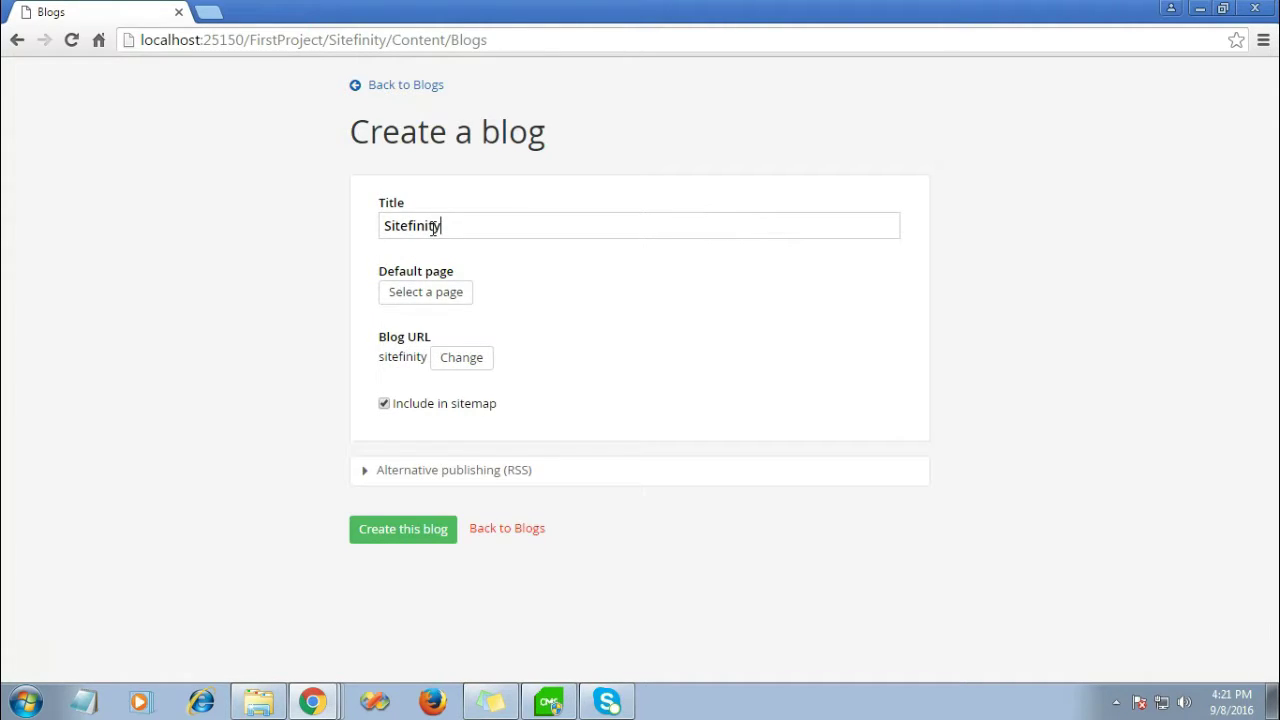
type("Blo")
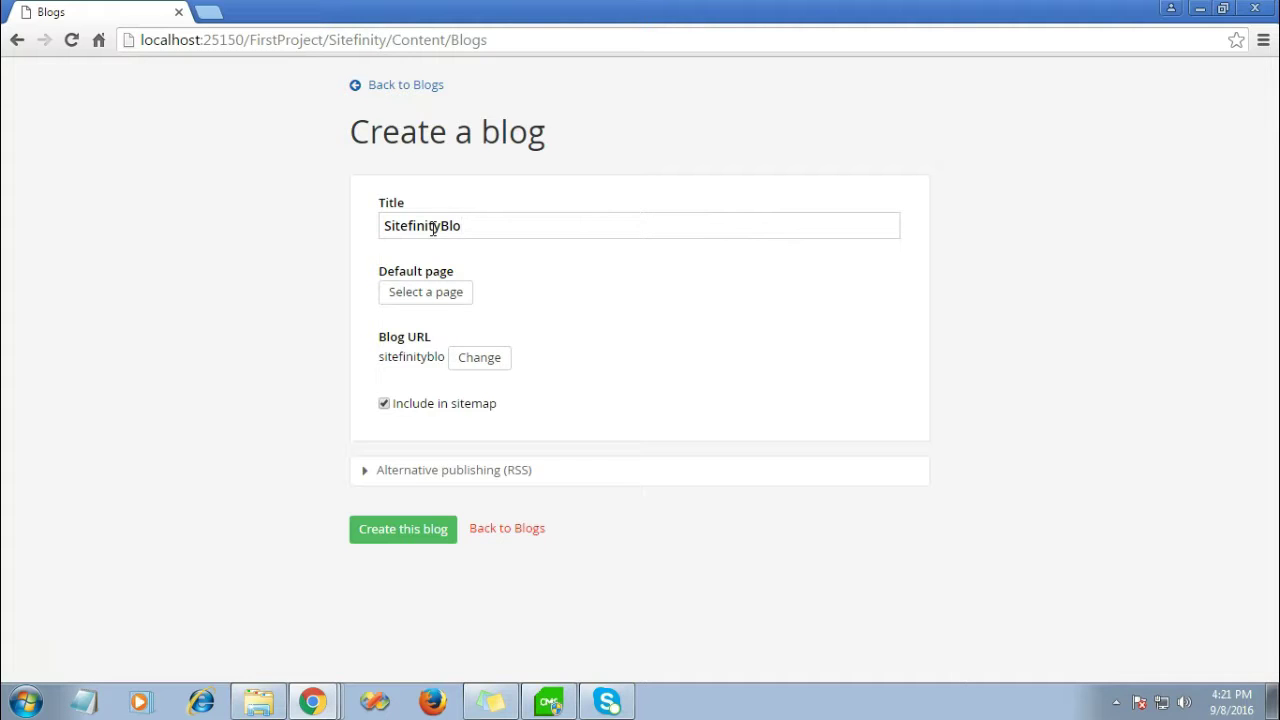
type("g")
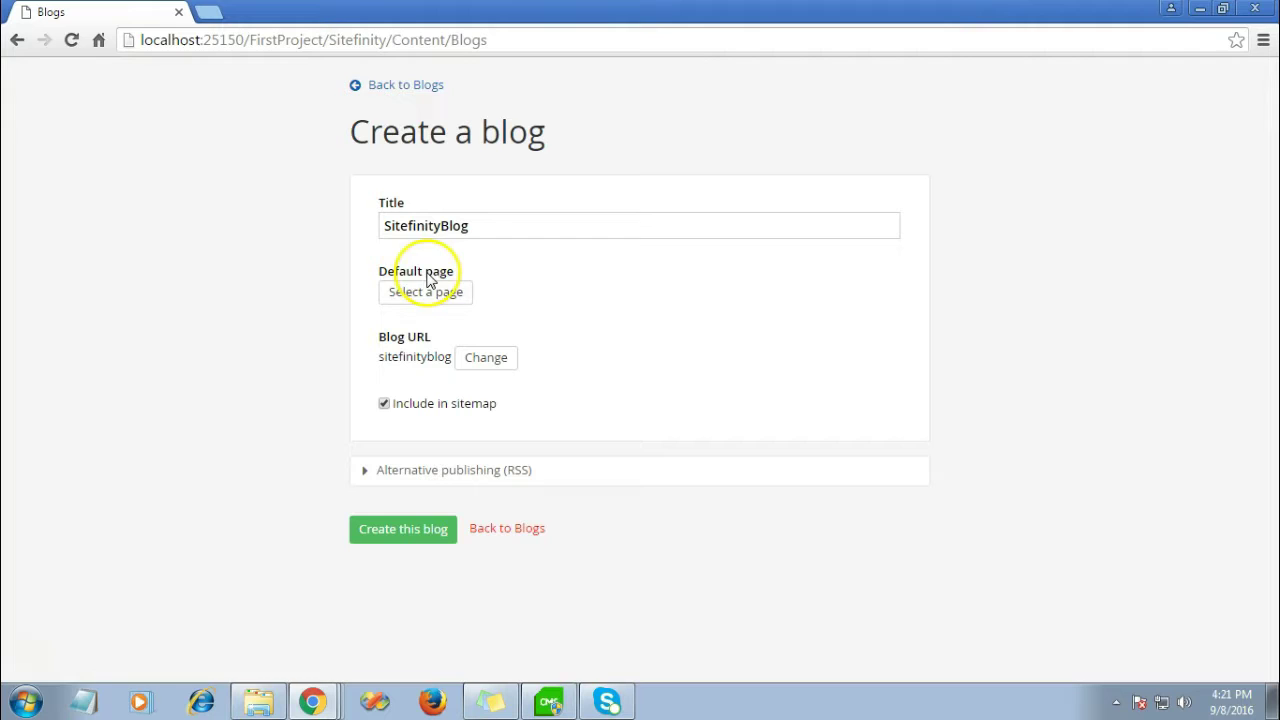
Set resultpage as the blog's default page, expand the RSS options, and create SitefinityBlog.
left_click(424, 292)
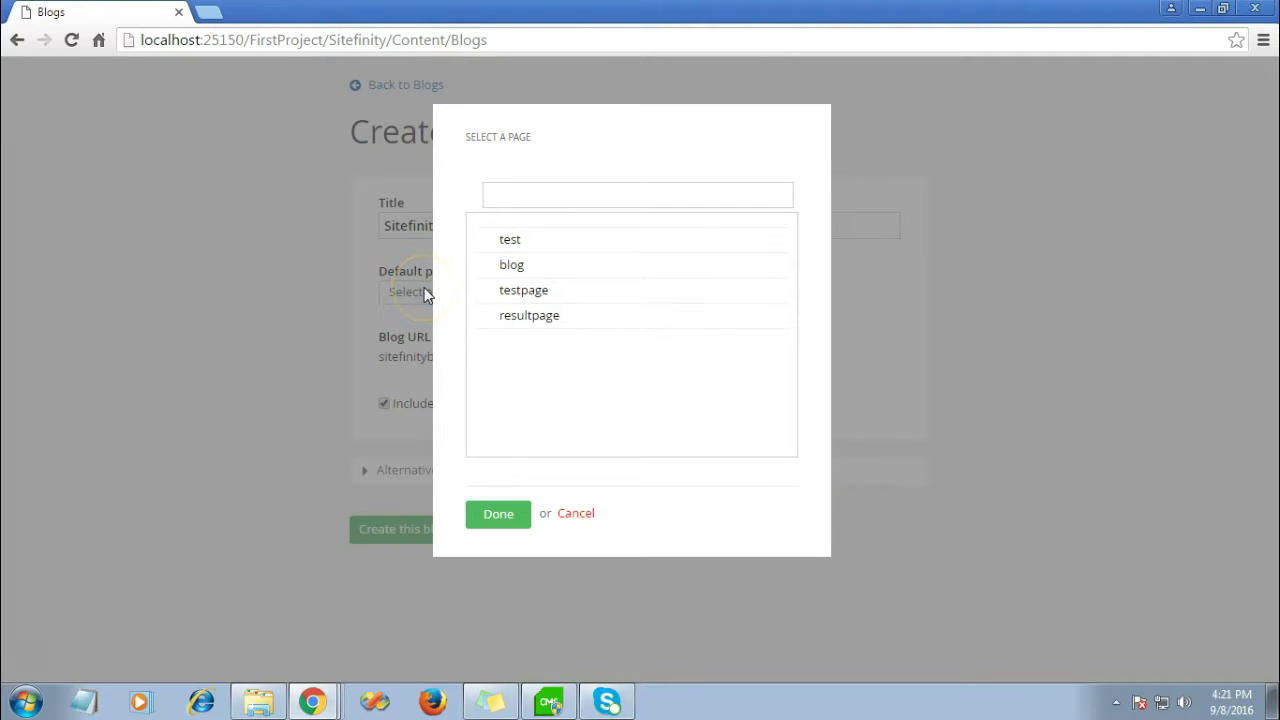
left_click(512, 322)
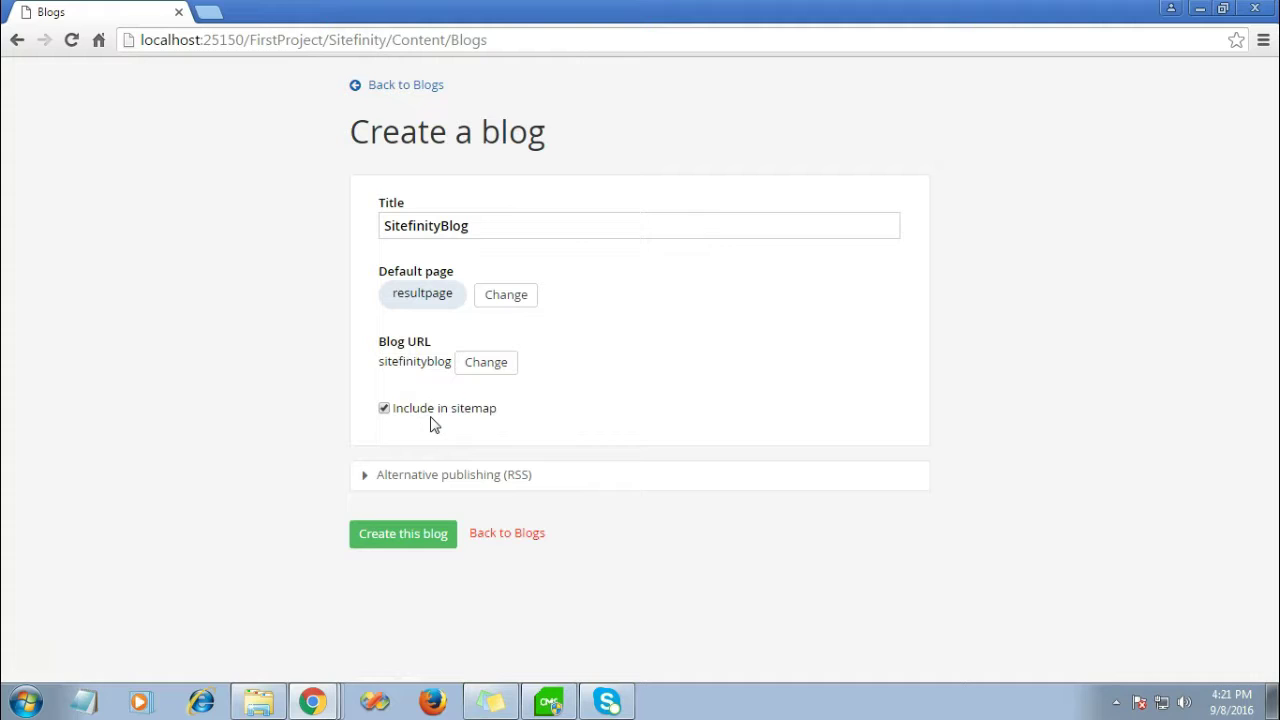
left_click(364, 478)
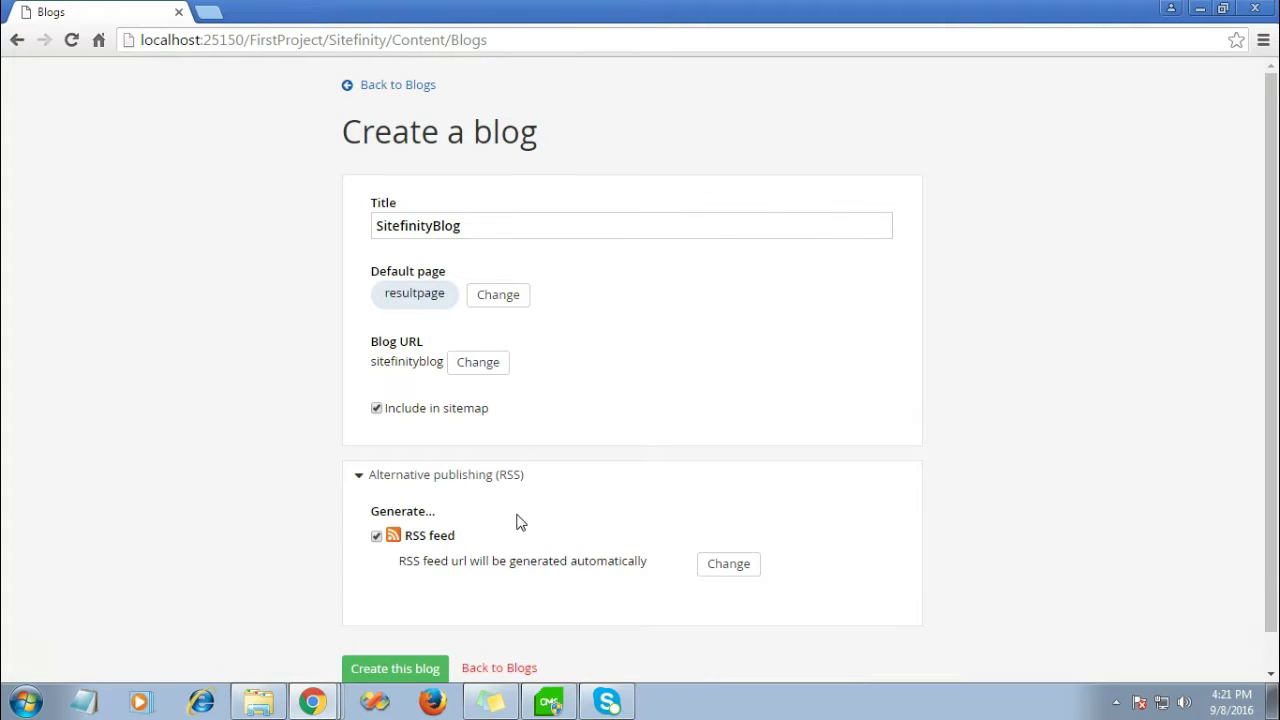
left_click(520, 590)
scroll(520, 592, "down", 1)
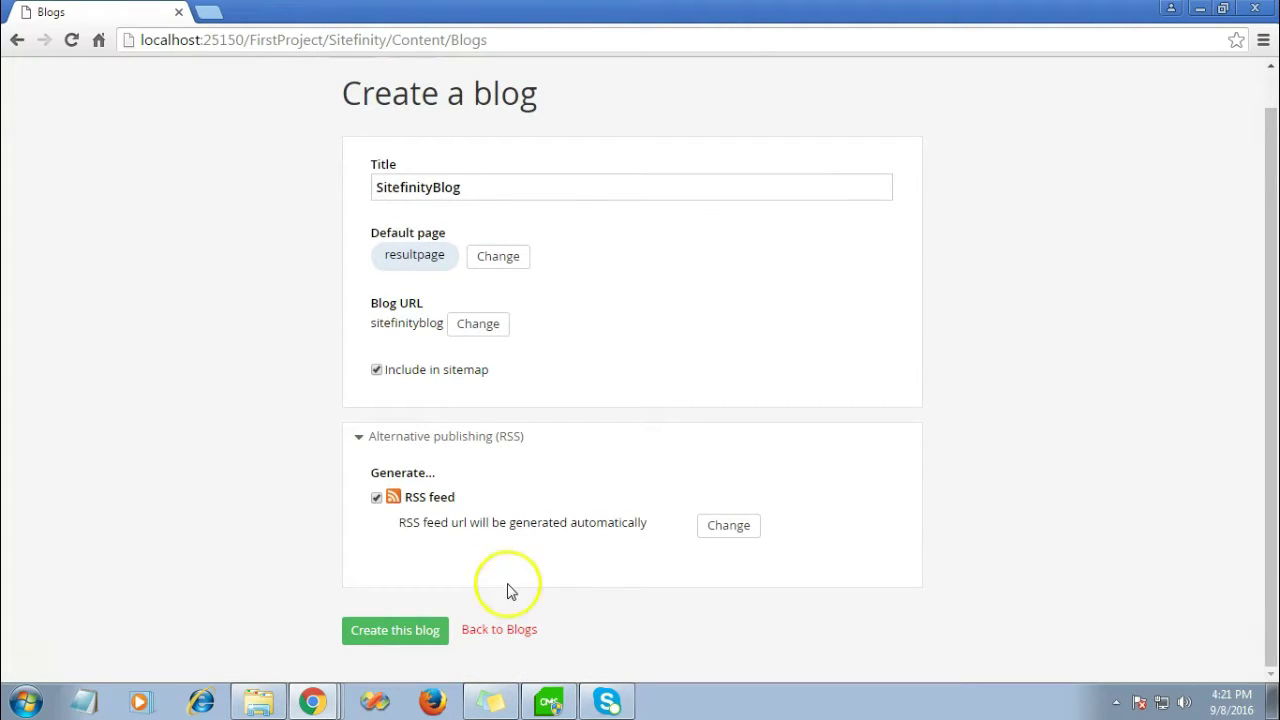
left_click(403, 630)
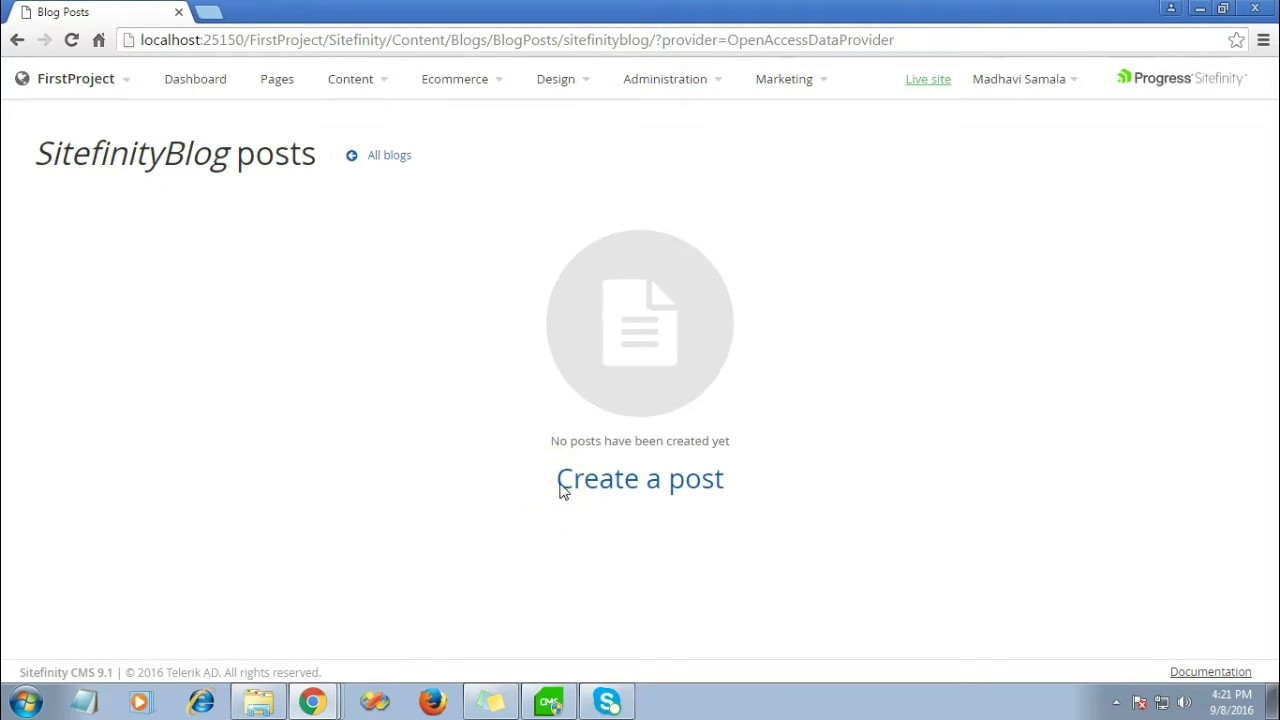
Create a new SitefinityBlog post titled 'What is Sitefinity?'.
left_click(611, 484)
type("What is Sitefinity?")
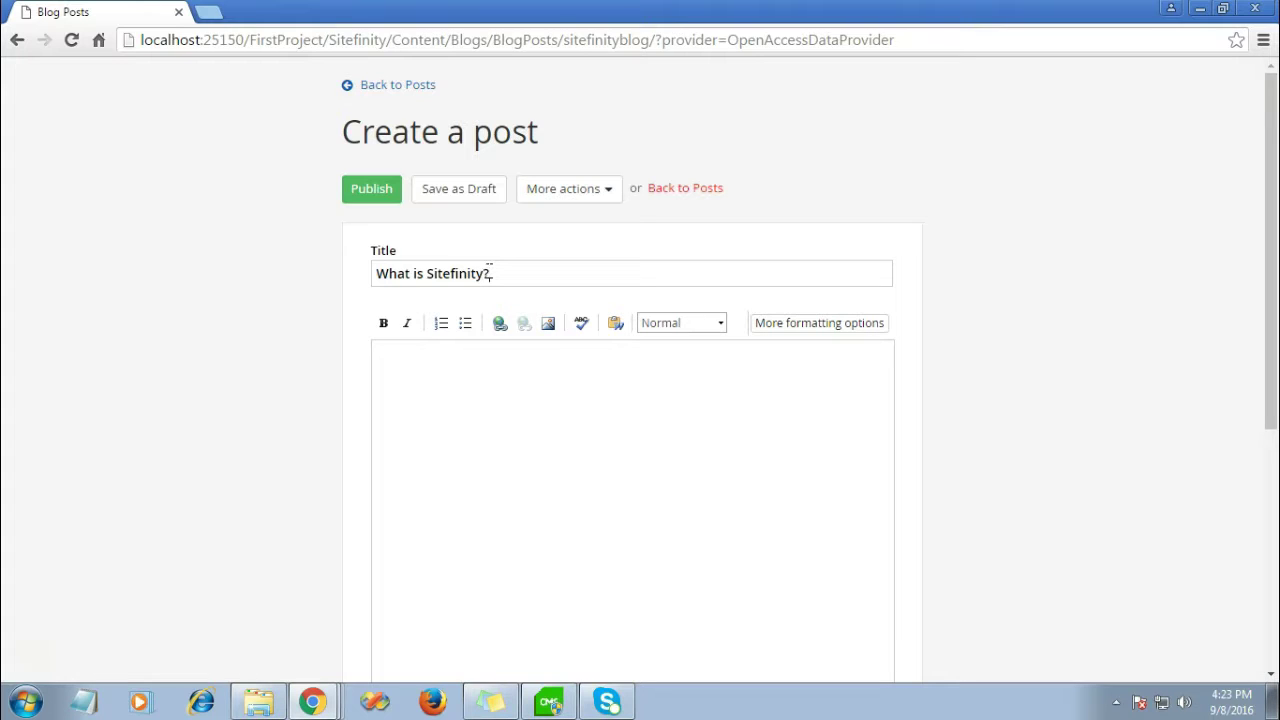
Paste the two-paragraph Sitefinity description into the post's content editor.
left_click(427, 349)
type("Telerik Sitefinity is an ASP.NET 2.0-based Content Management System (CMS) that enables the construction of dynamic, fully editable Web sites. Sitefinity provides the tools for quick and easy construction of a wide variety of attractive and functional Web sites. Such tools are the predefined templates, the award-winning Telerik RadControls for ASP.NET suite, and a set of pre-built pluggable modules offering common functionality (such as FAQs or news). For the everyday user, Sitefinity combines a What You See Is What You Get (WYSIWYG) editing environment with an easily managed workflow process that tracks pages through the entire process from authoring, reviewing, and approving to publishing.  Though many sites can be constructed entirely in the Sitefinity user interface, Sitefinity also includes an open, modular architecture that provides a fully exposed set of Application Programming Interfaces (APIs). These APIs cover such common tasks as managing security, changing workflow, and interacting directly with the CMS engine. Extending Sitefinity's out-of-the-box functionality, creating custom modules, and incorporating any ASP.NET 2.0 component in the site could be achieved by using Sitefinity APIs in the Visual Studio development environment")
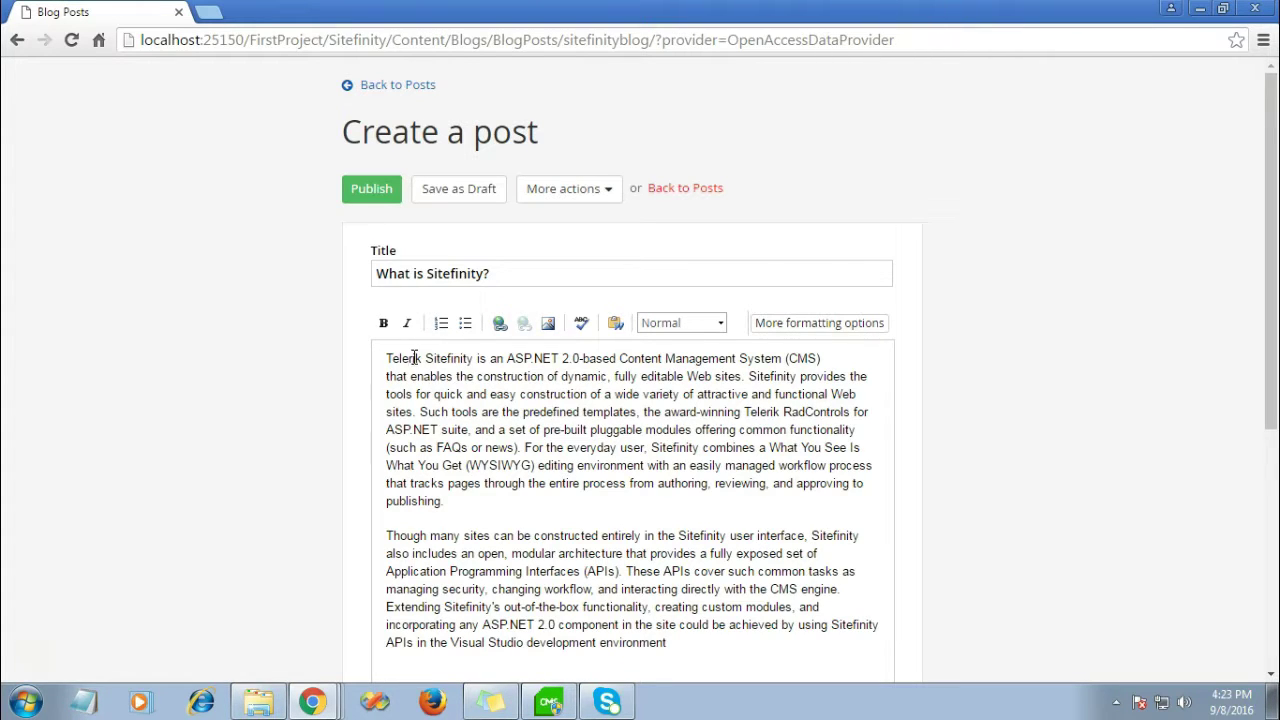
left_click(404, 374)
left_click(316, 466)
scroll(315, 475, "down", 2)
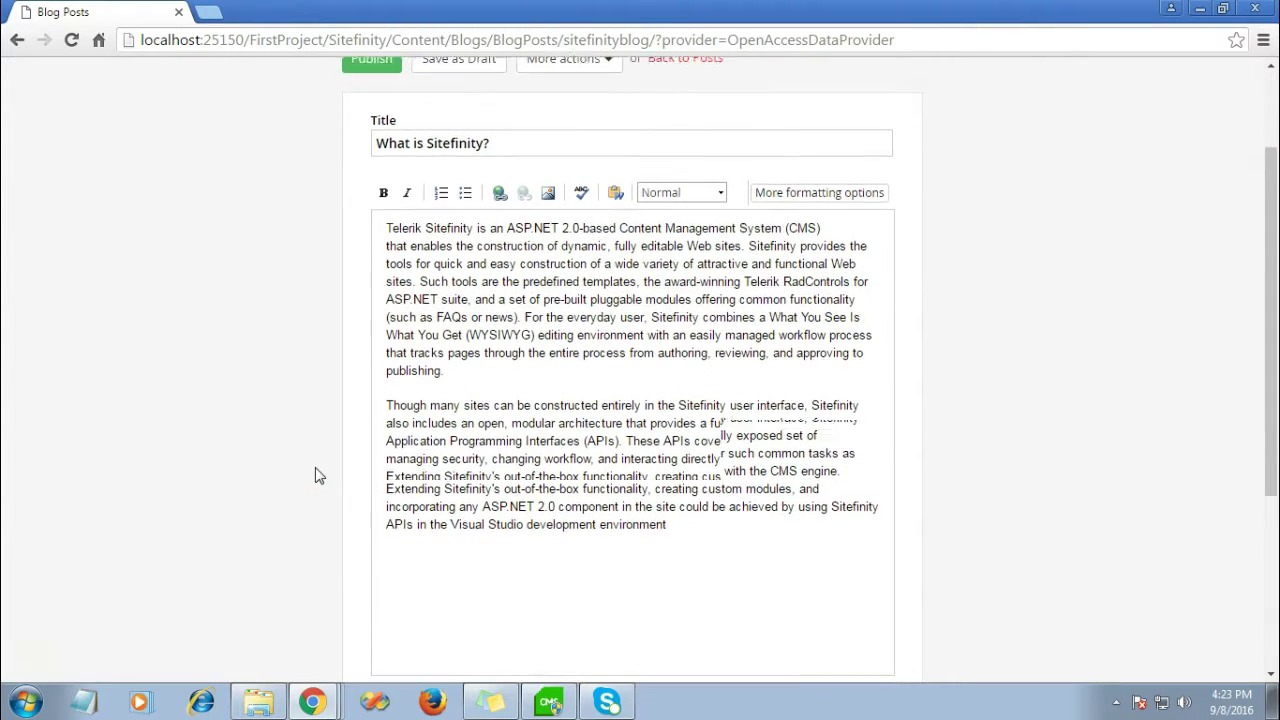
scroll(315, 475, "down", 2)
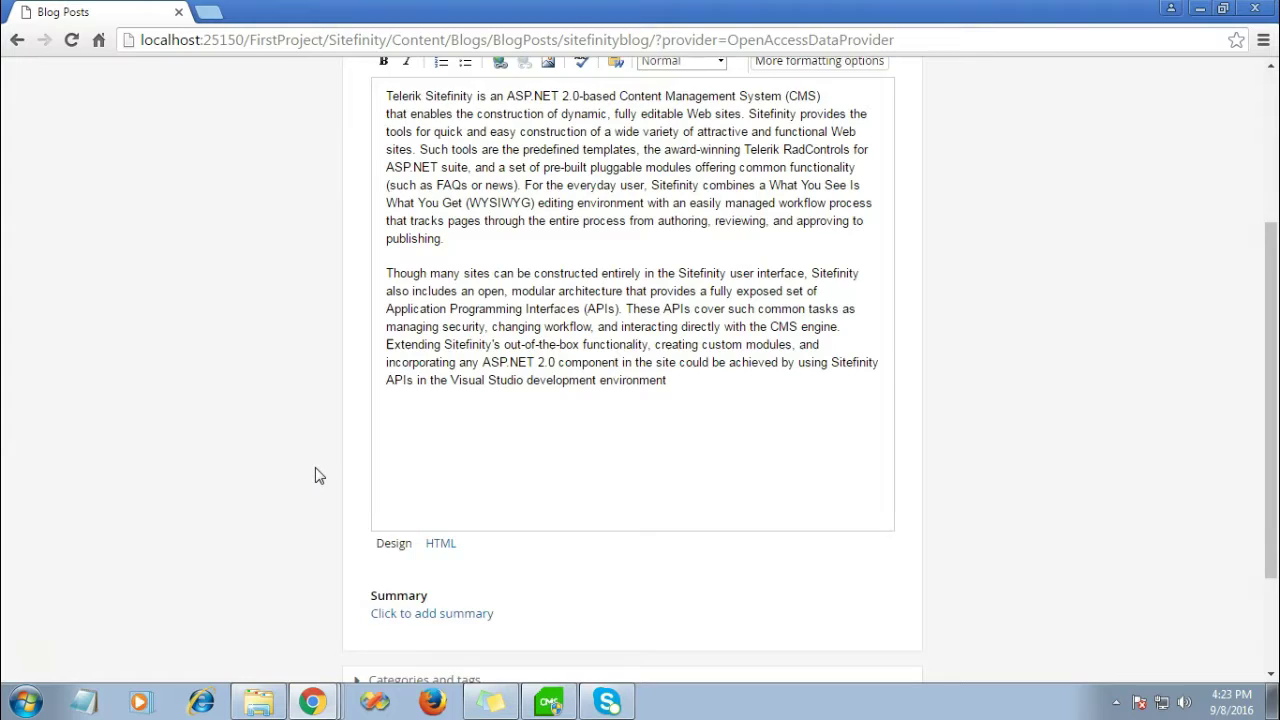
scroll(315, 467, "down", 2)
left_click(398, 470)
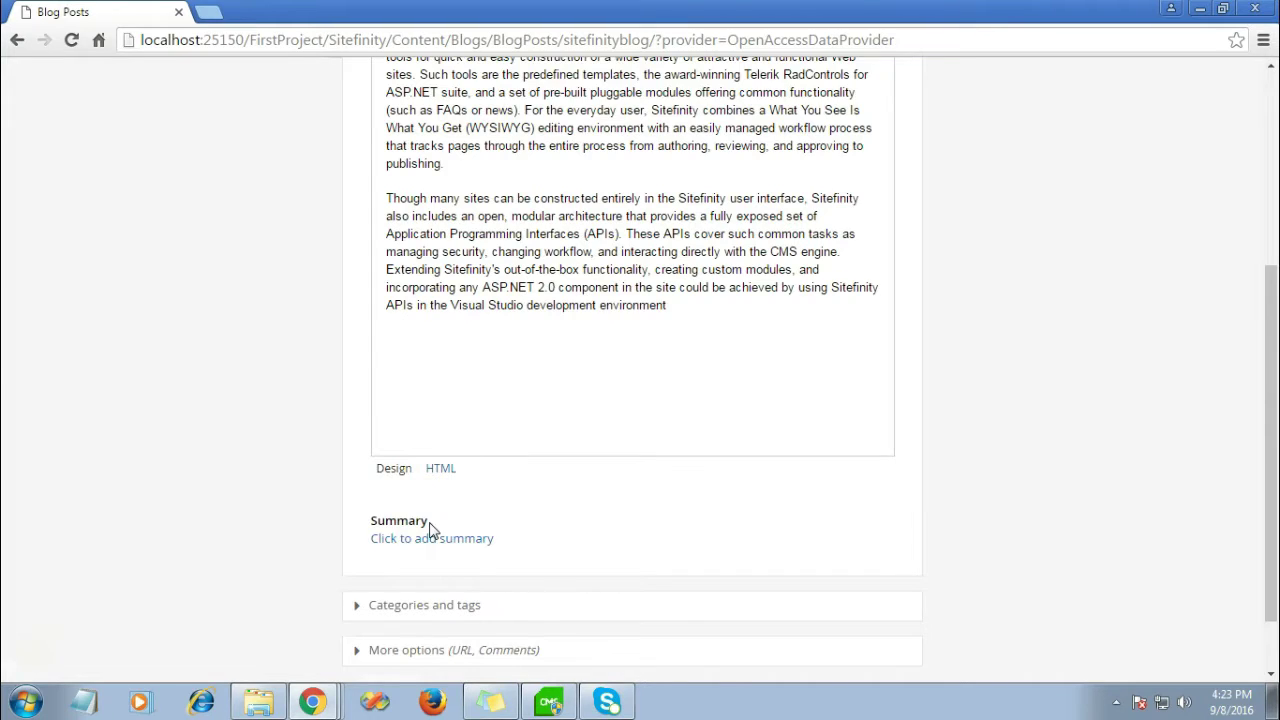
Expand Categories and tags and More options, showing the URL what-is-sitefinity with comments allowed.
scroll(430, 530, "down", 2)
left_click(415, 530)
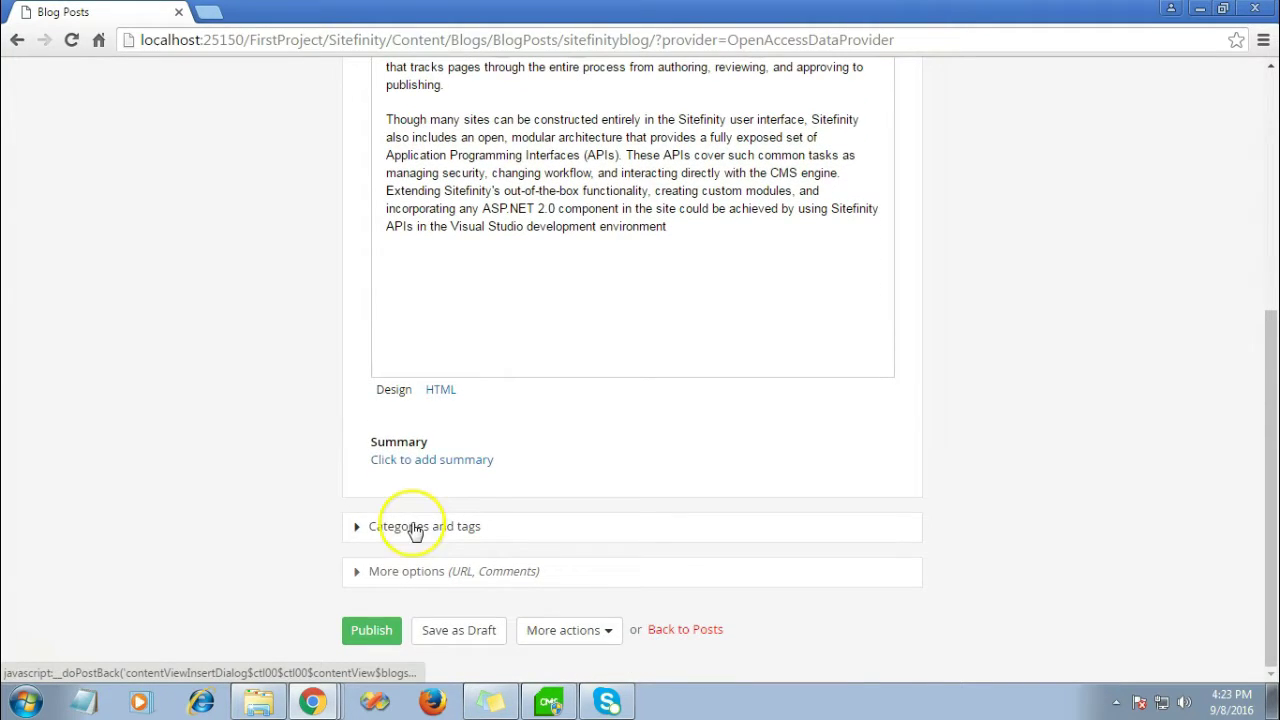
left_click(359, 528)
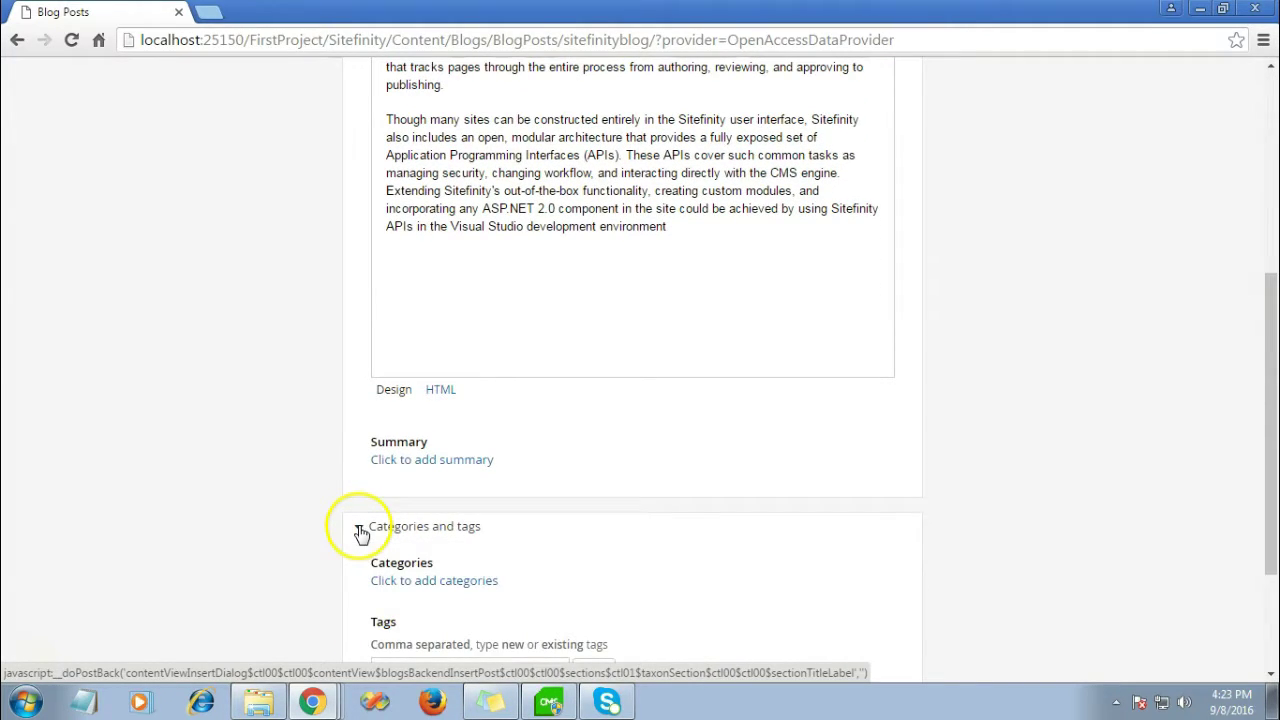
scroll(576, 590, "down", 3)
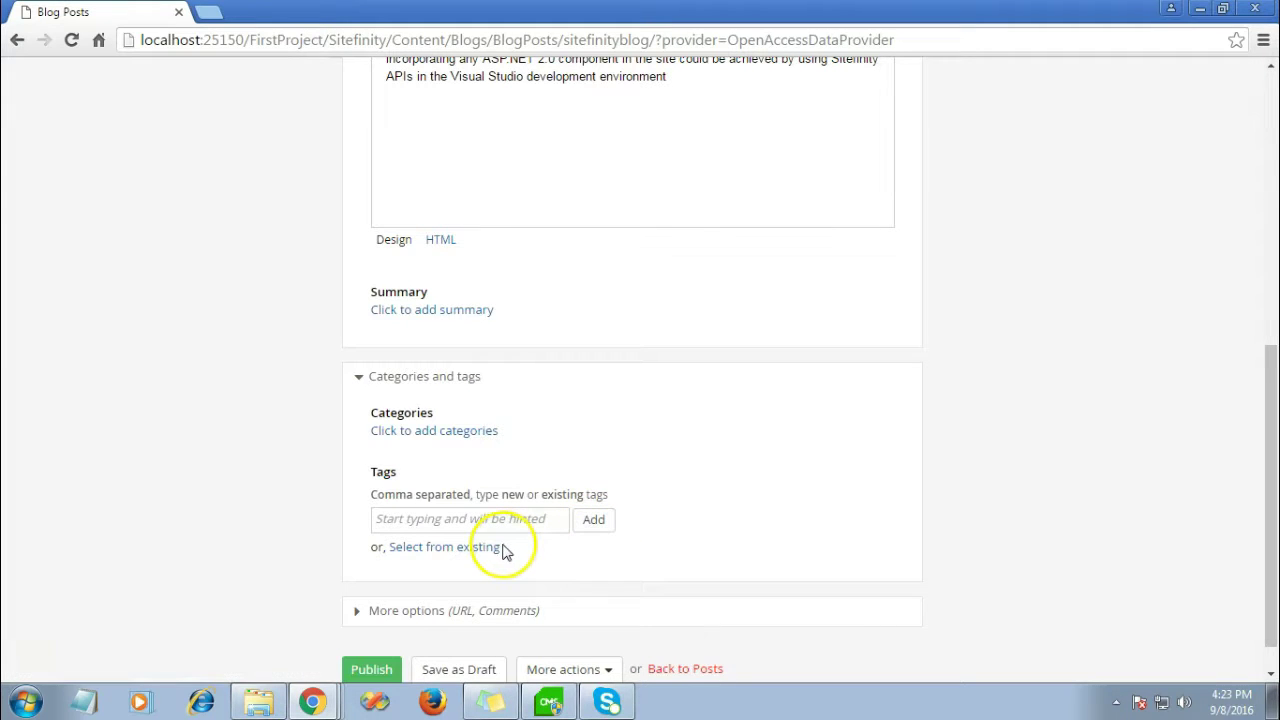
left_click(358, 612)
scroll(356, 615, "down", 2)
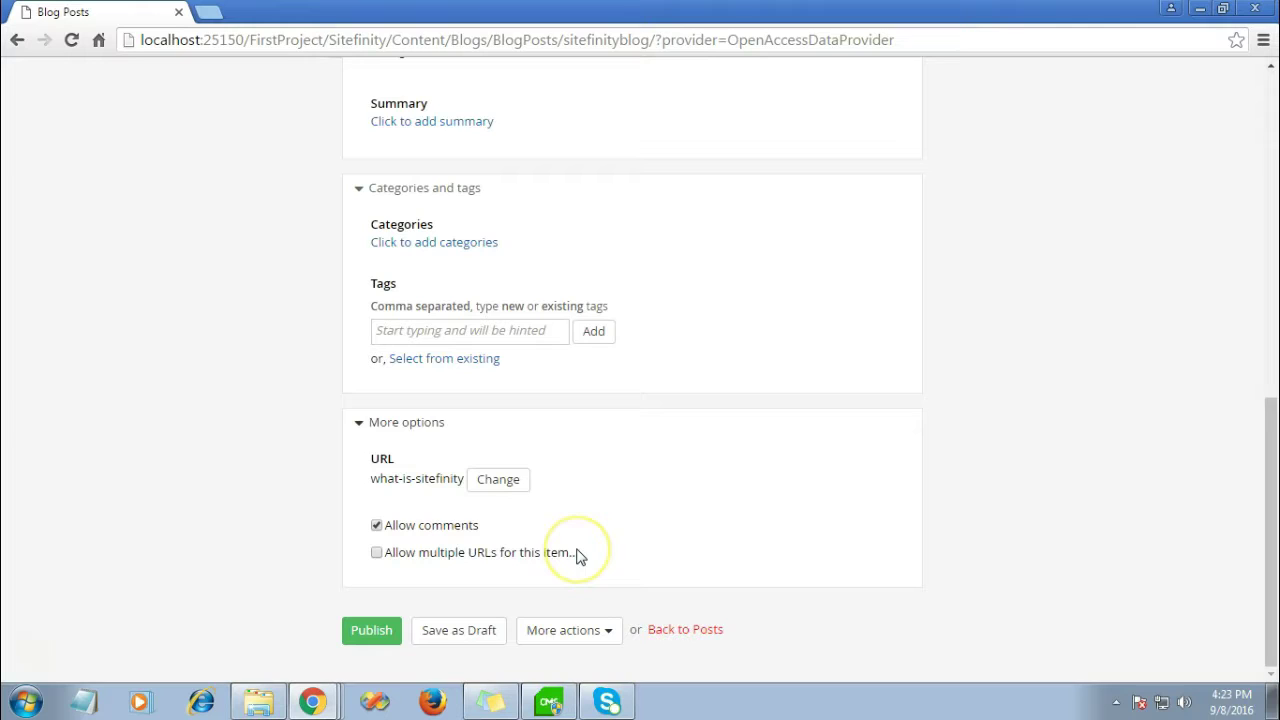
Publish the 'What is Sitefinity?' post and go to the site's Pages list.
left_click(372, 630)
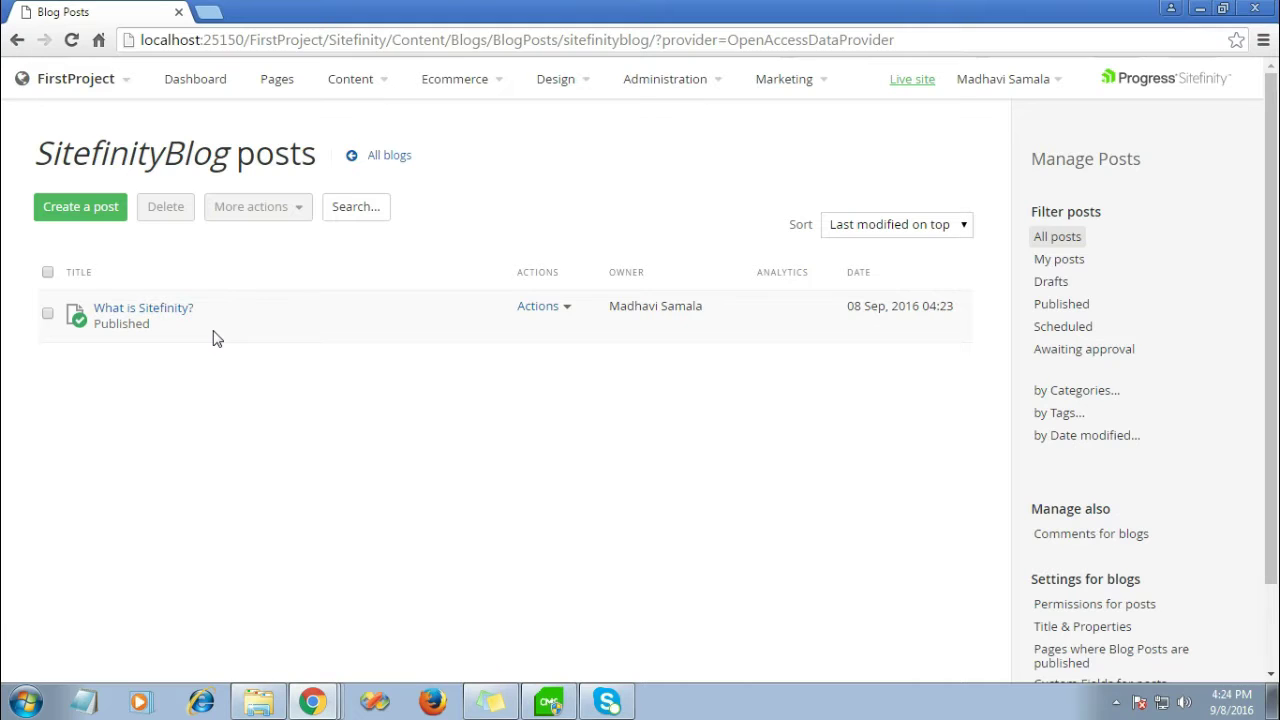
left_click(277, 84)
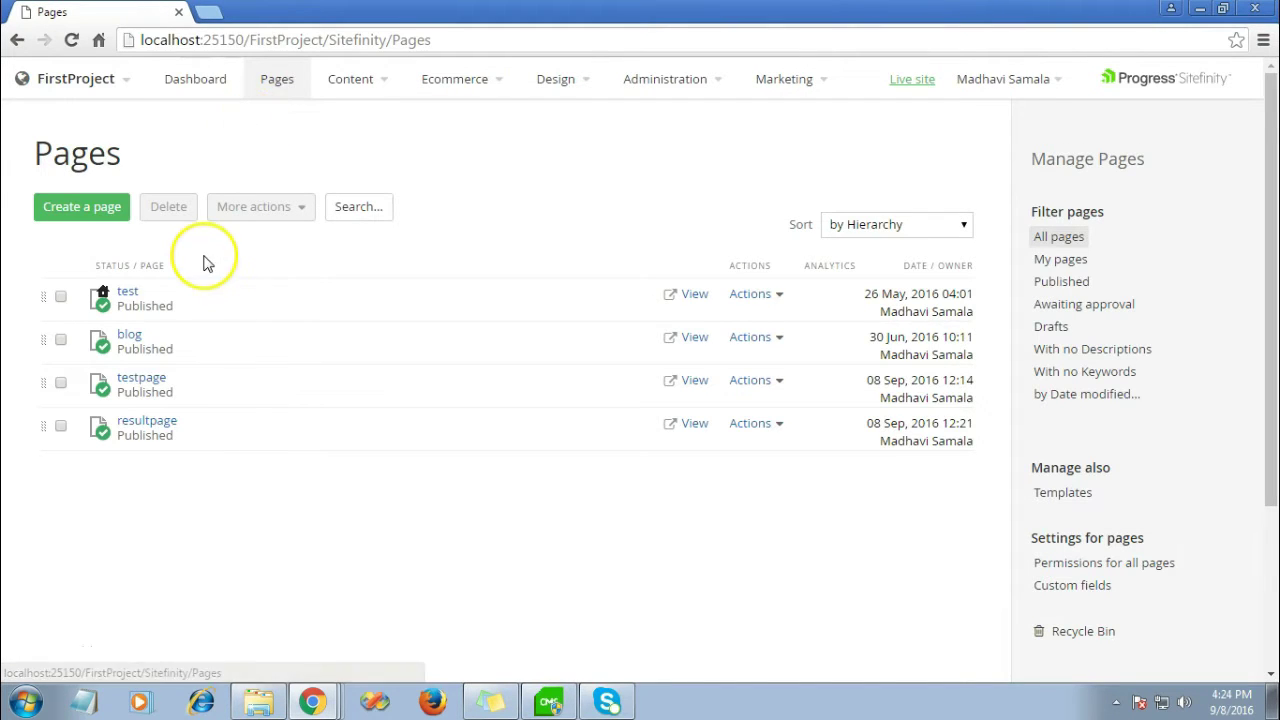
Open testpage and drop a Blog posts widget below the page header.
left_click(147, 386)
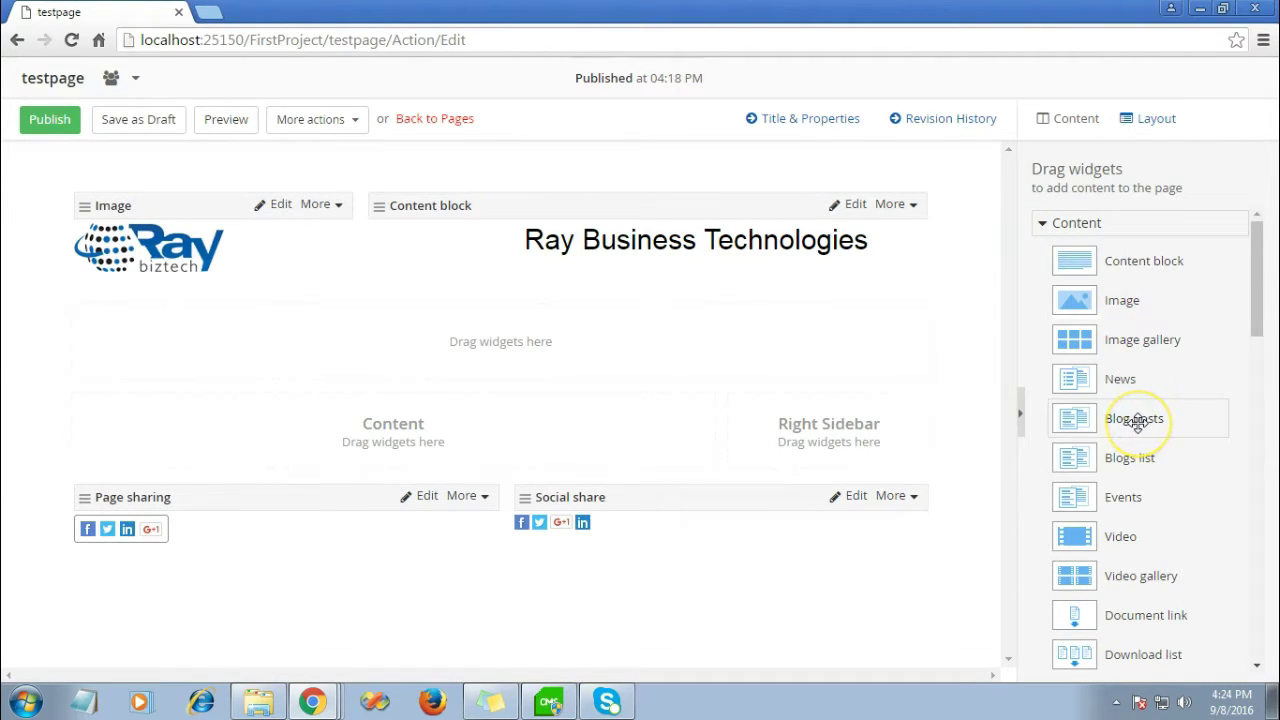
left_click_drag(1138, 421, 577, 358)
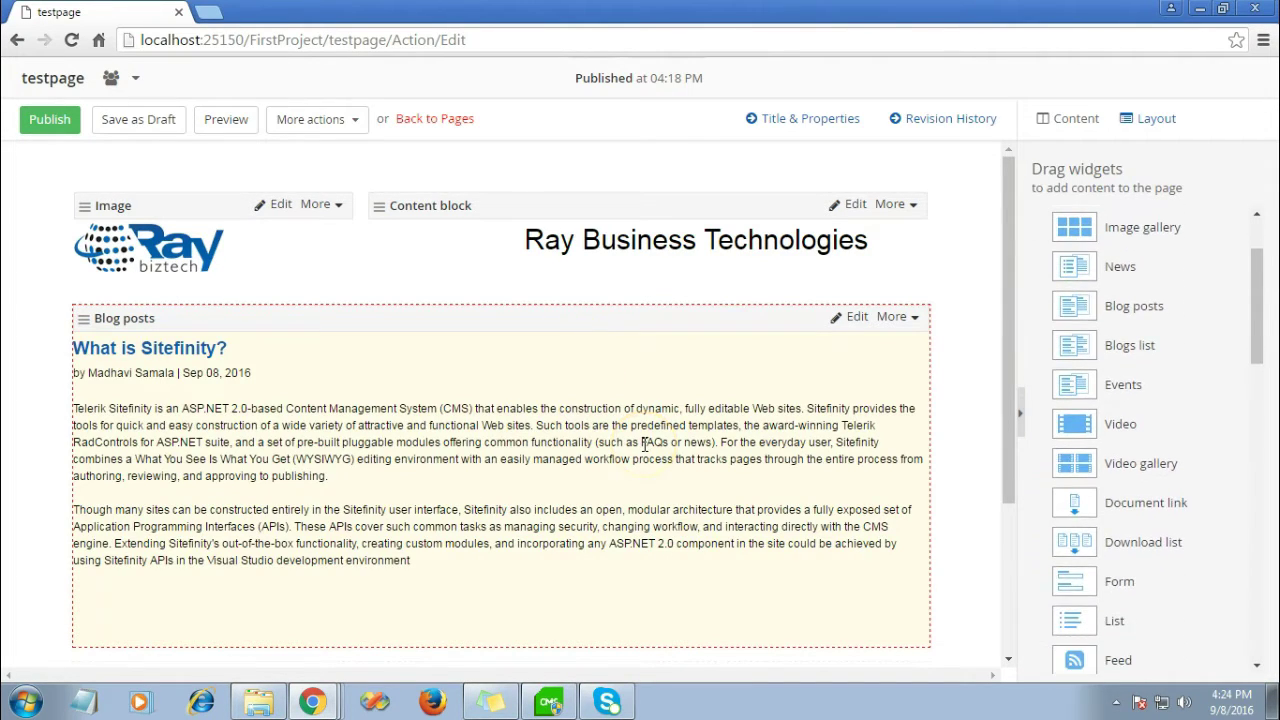
left_click_drag(336, 326, 277, 307)
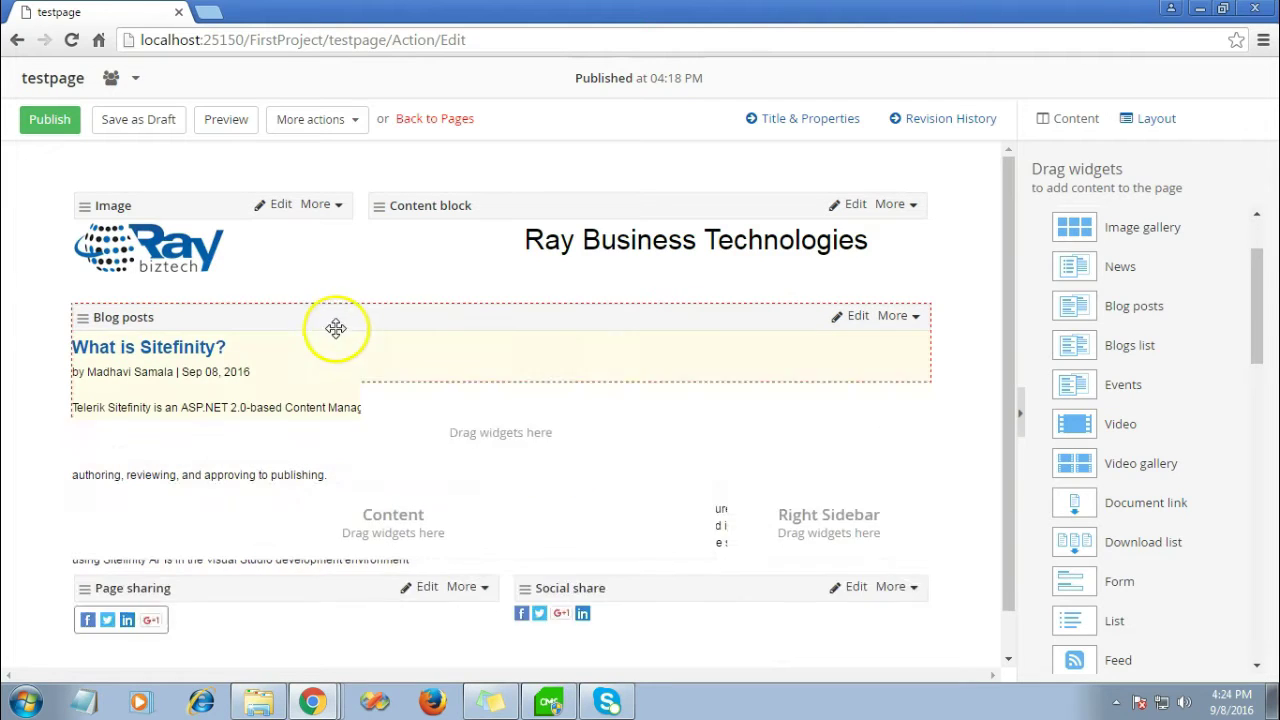
Publish testpage with its new Blog posts widget.
left_click(52, 121)
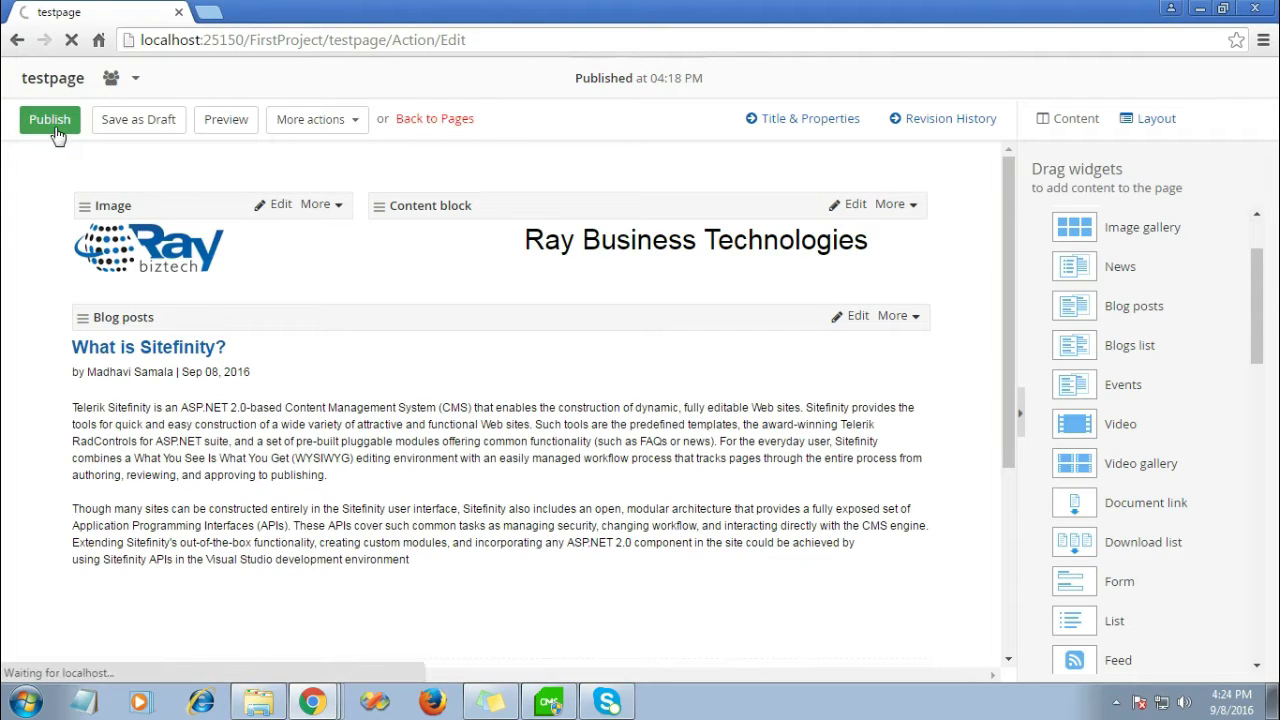